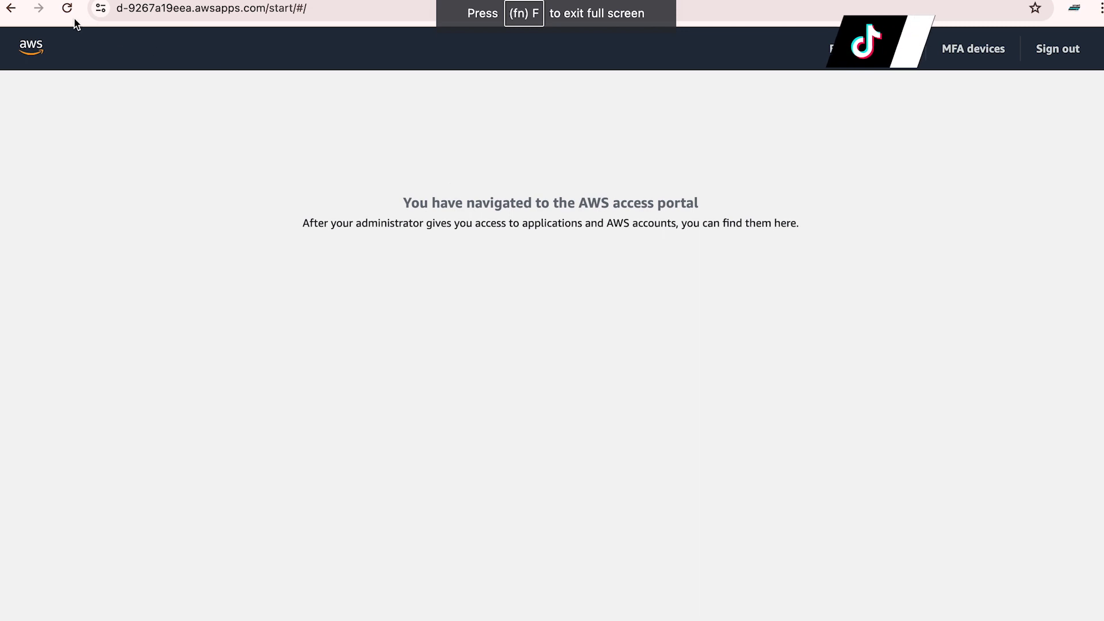
- Reload the AWS access portal and examine its start page for assigned applications and AWS accounts
left_click(67, 8)
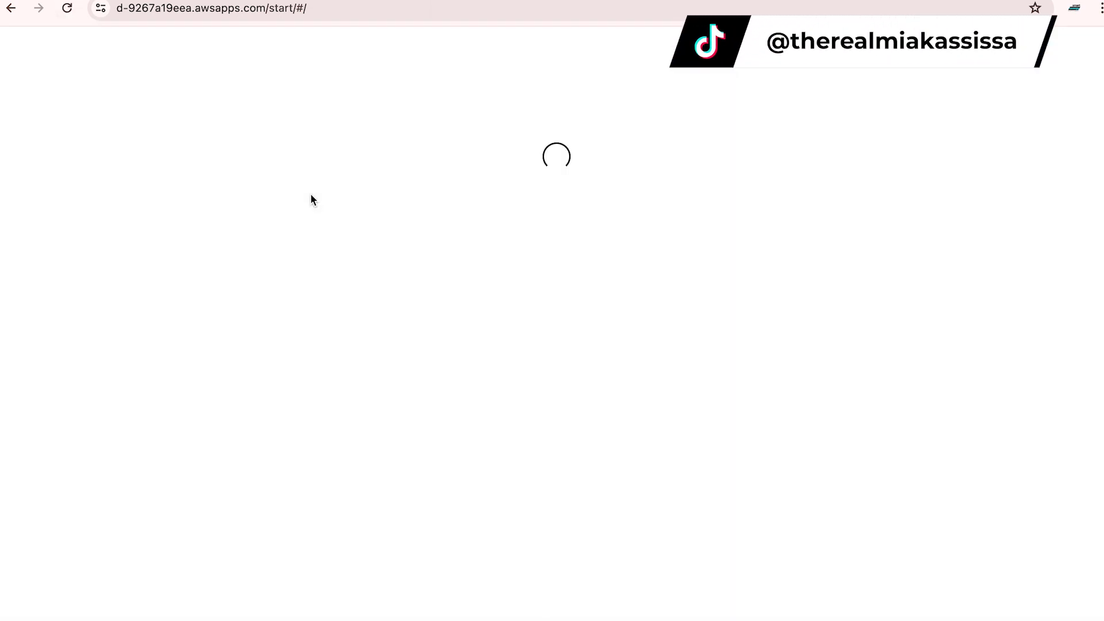
triple_click(520, 222)
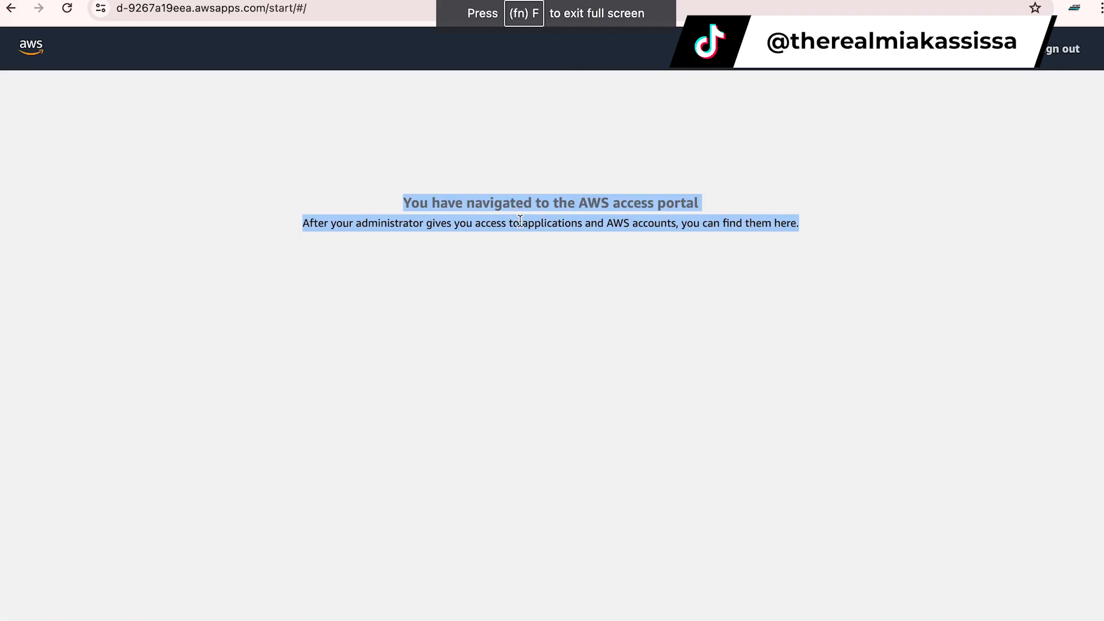
left_click(457, 191)
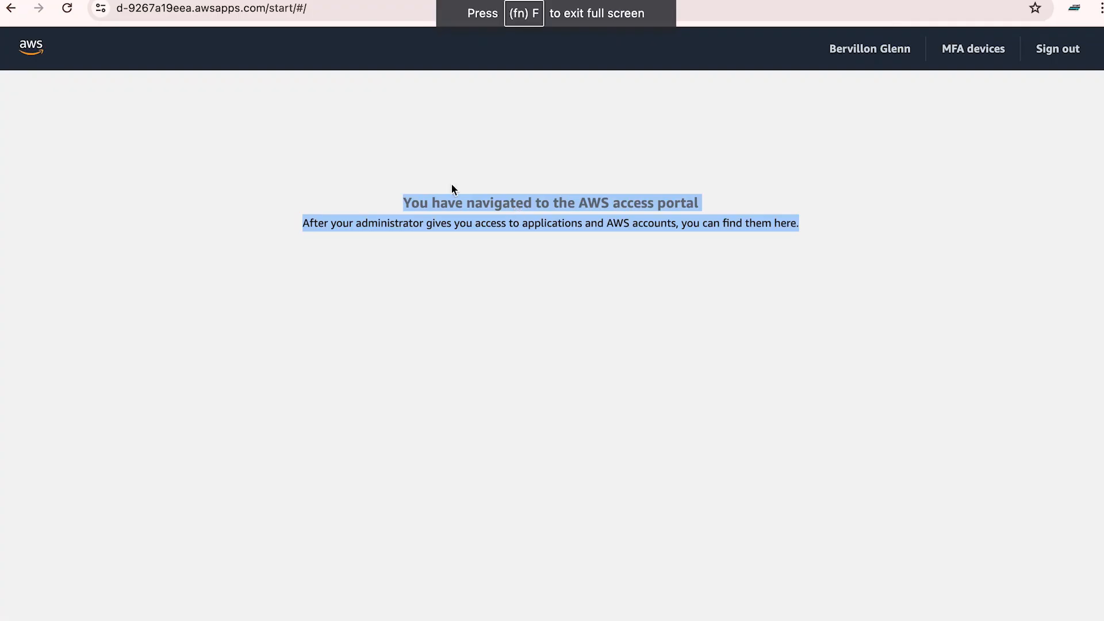
left_click(451, 185)
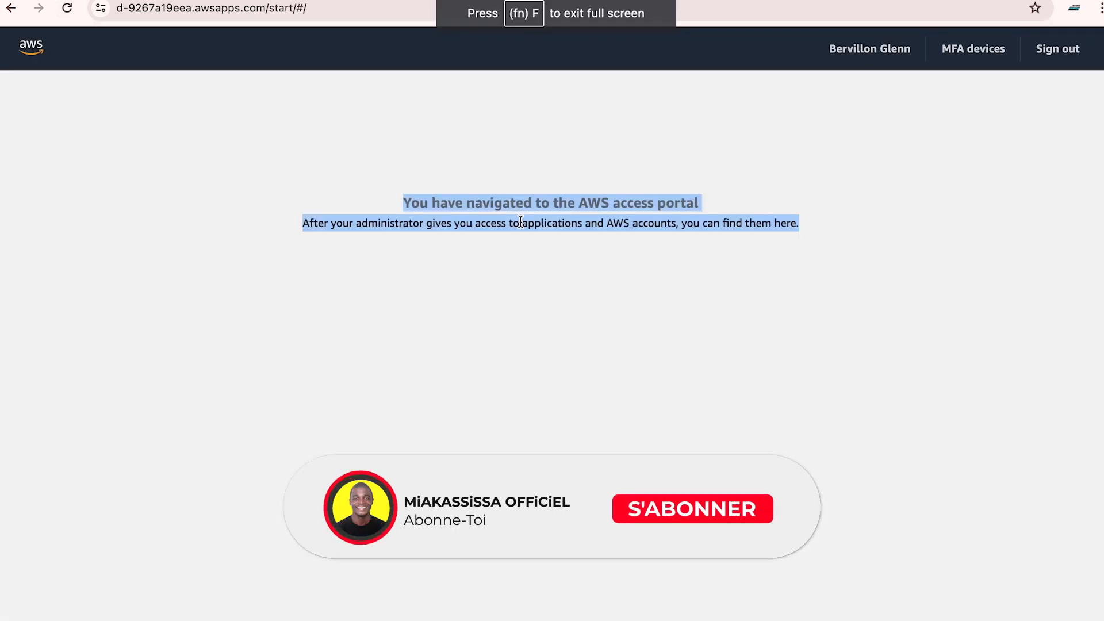
left_click(452, 185)
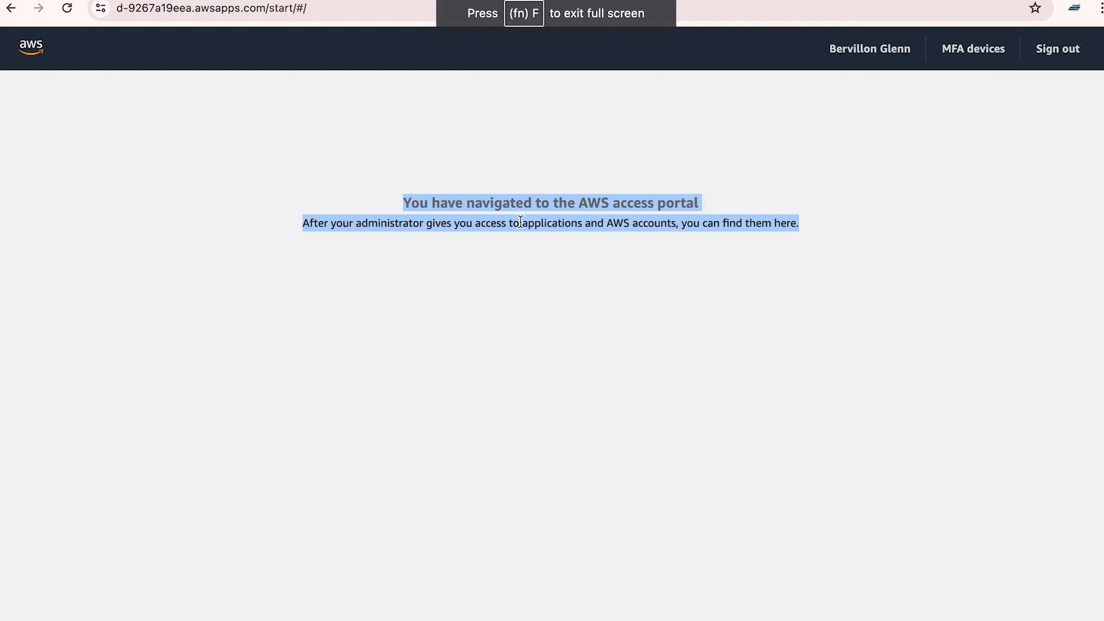
left_click(452, 185)
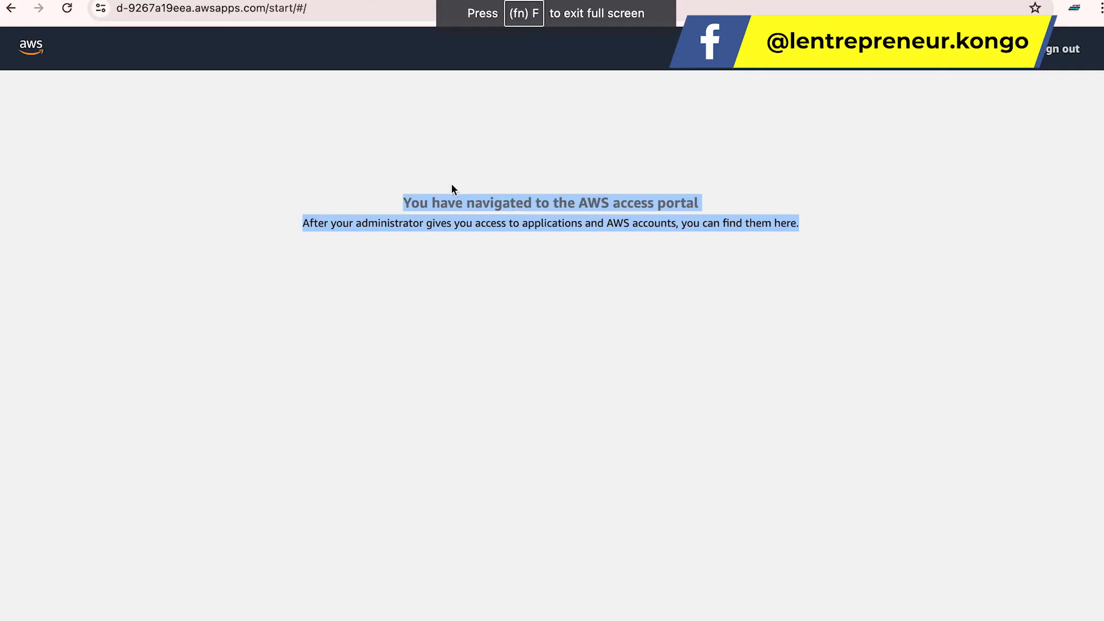
left_click(452, 185)
left_click(452, 185)
left_click(67, 8)
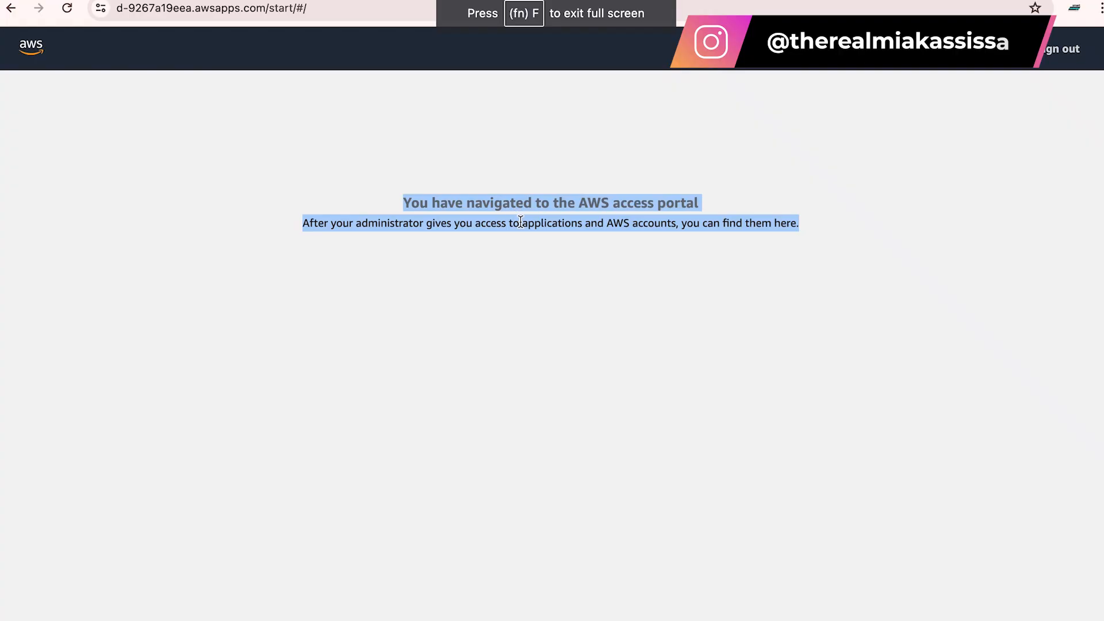
left_click(451, 185)
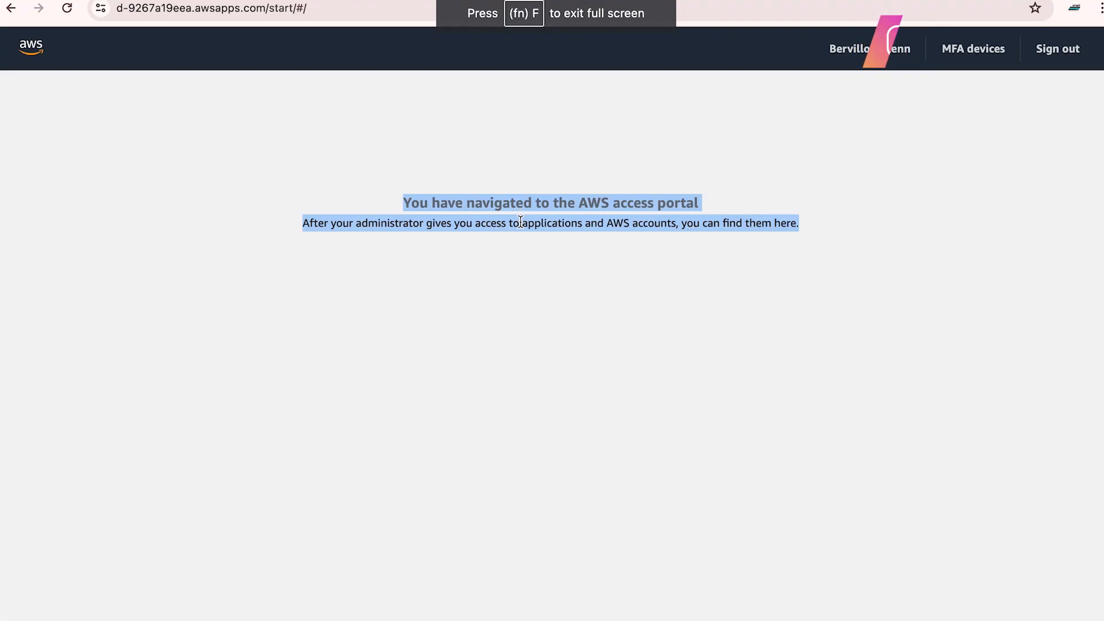
left_click(452, 188)
left_click(67, 8)
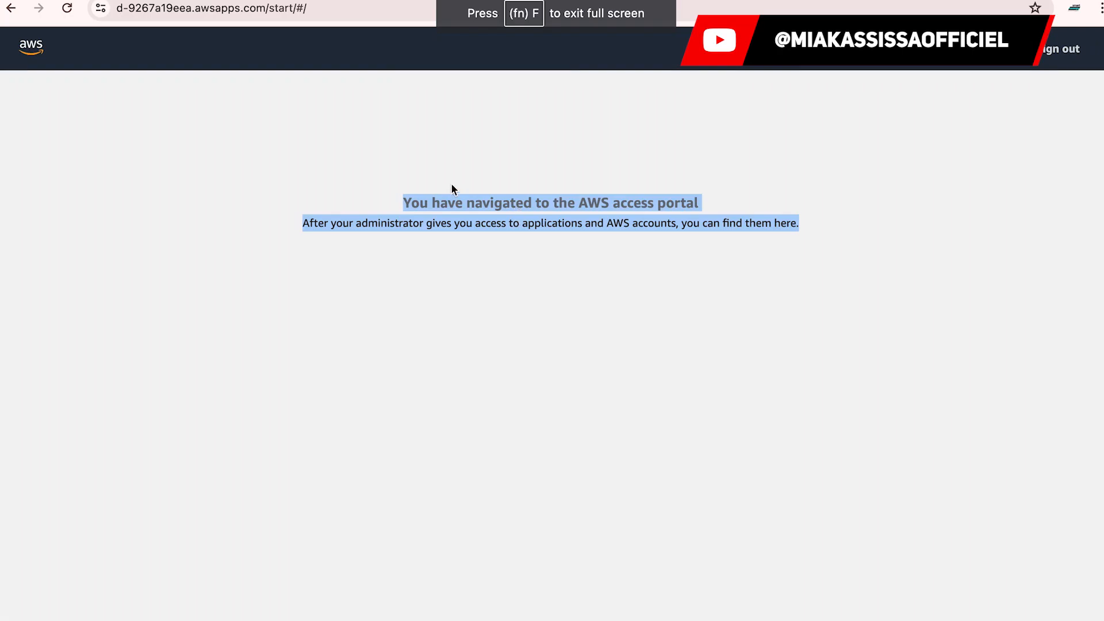
left_click(452, 184)
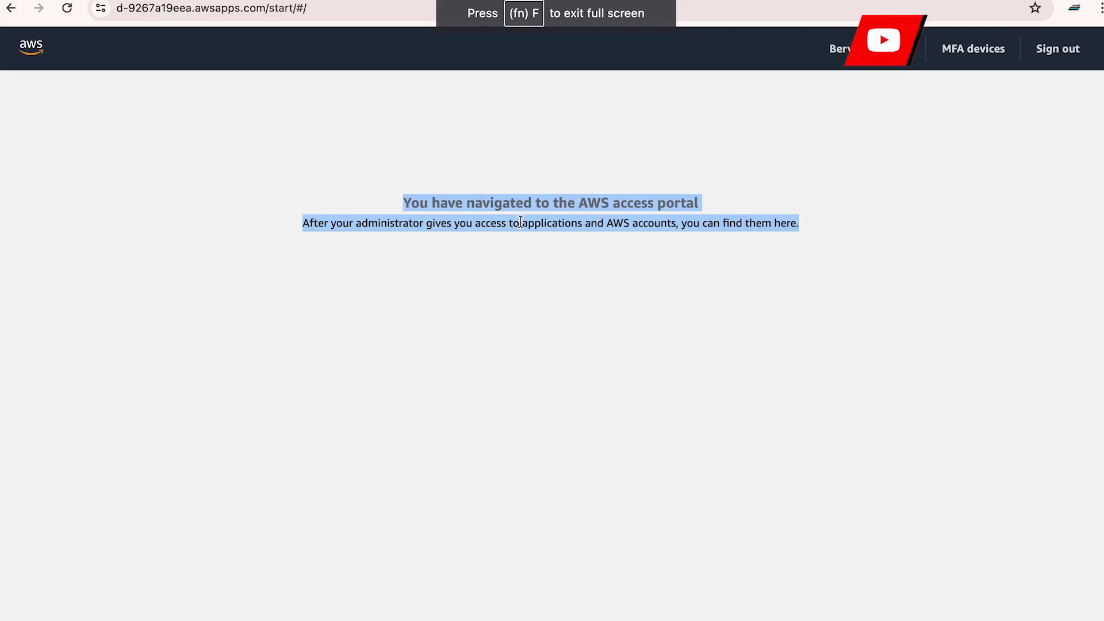
left_click(451, 183)
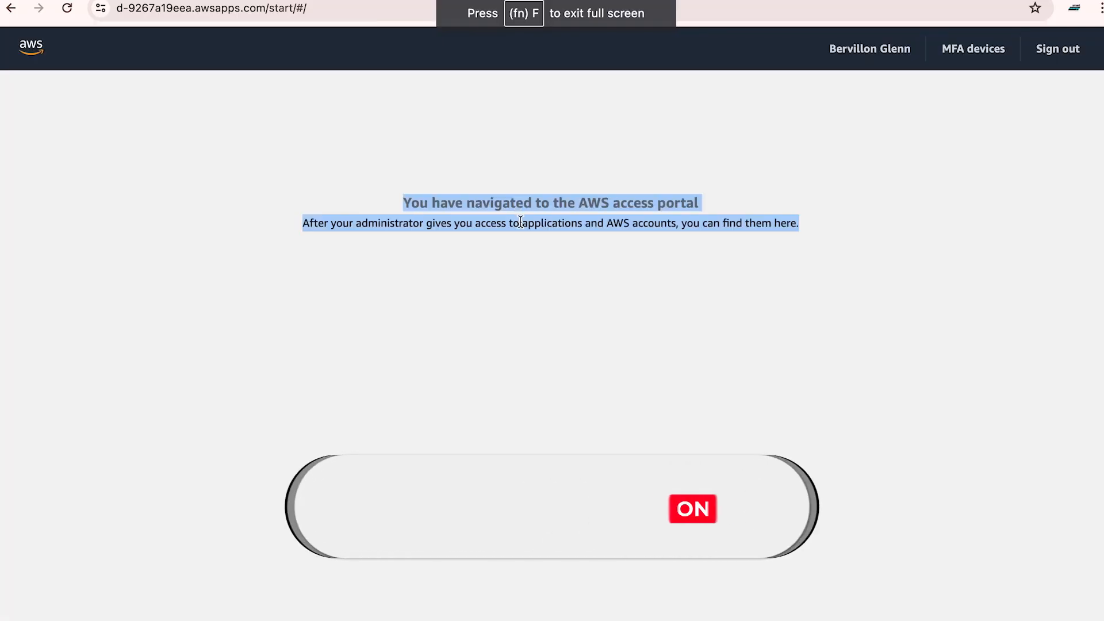
left_click(451, 183)
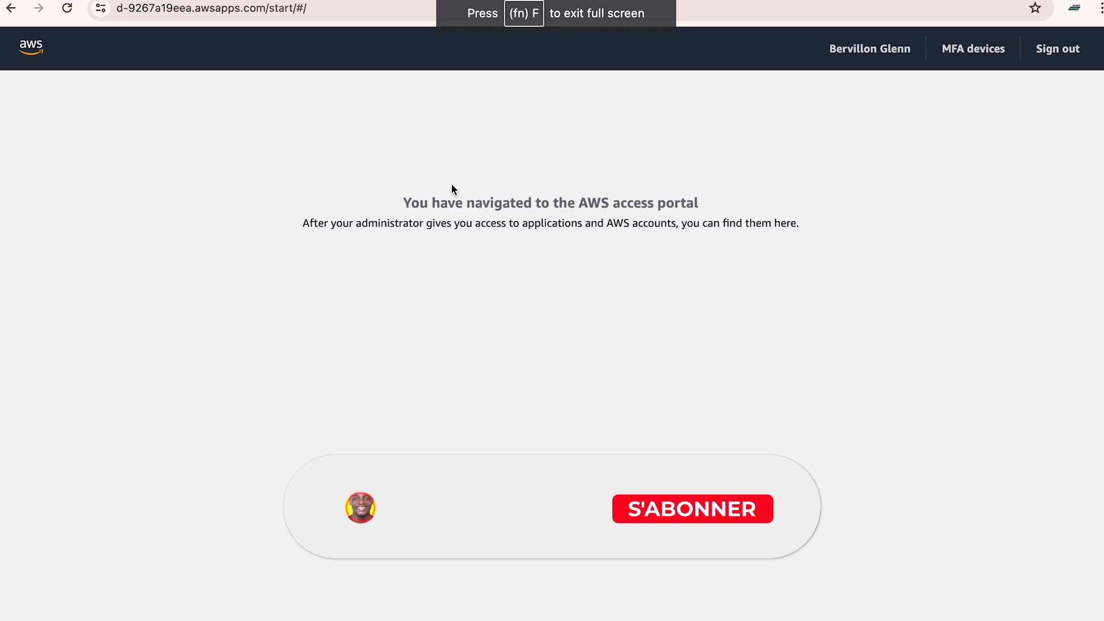
left_click(66, 8)
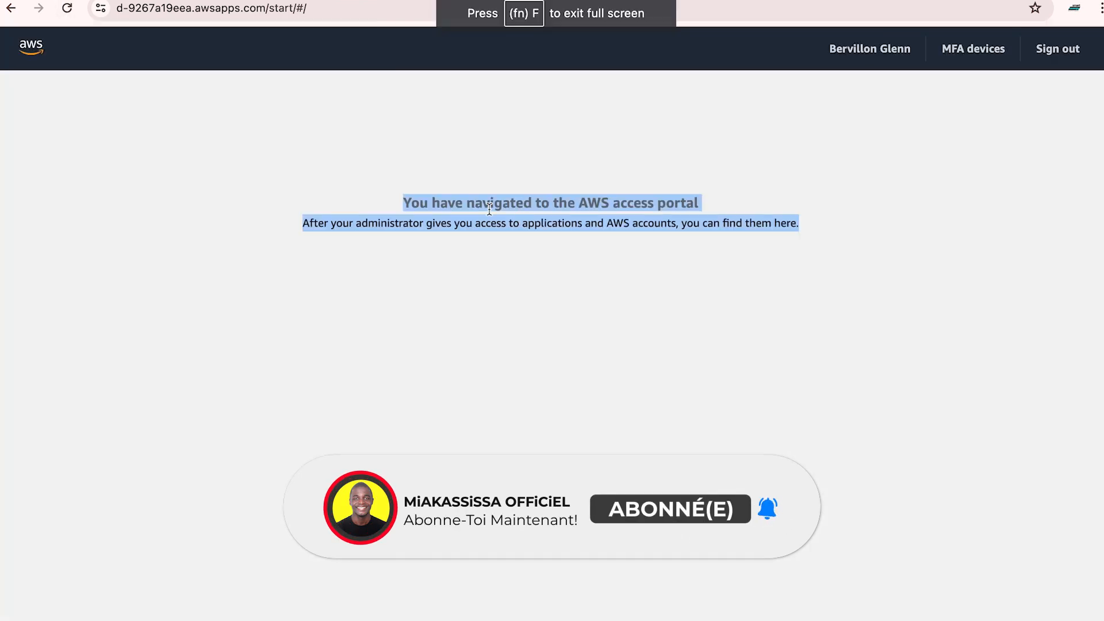
left_click(451, 183)
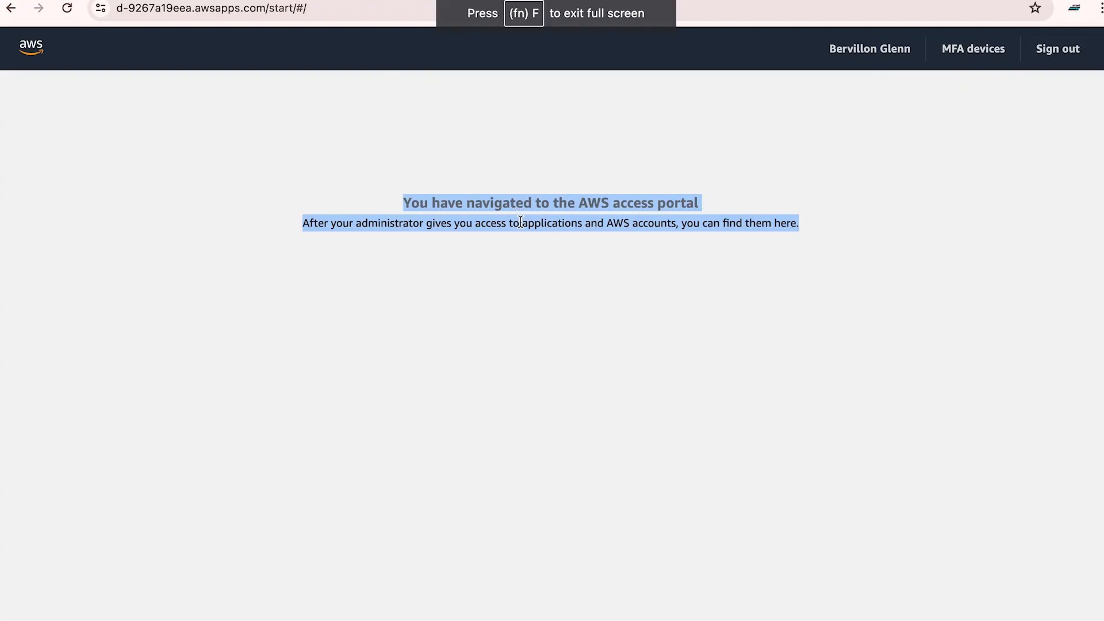
left_click(451, 184)
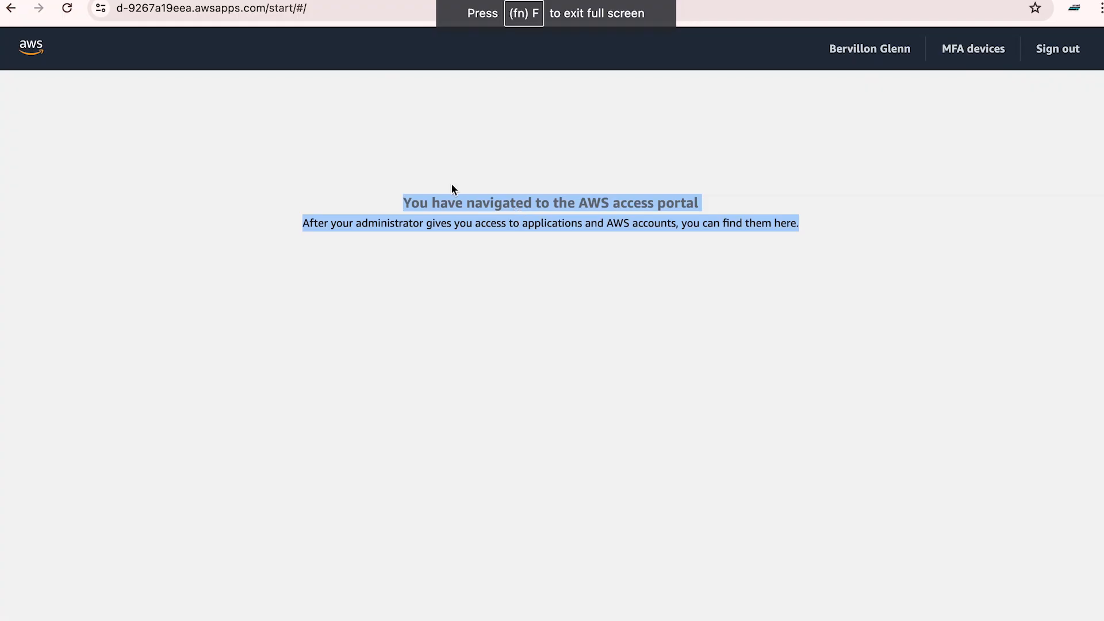
left_click(451, 185)
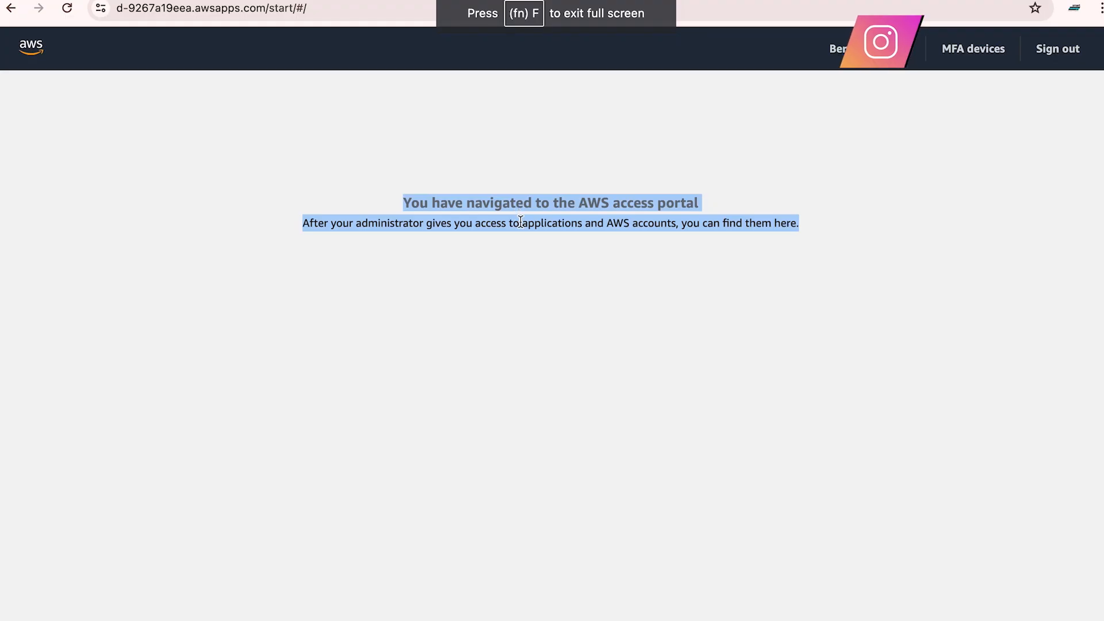
left_click(451, 184)
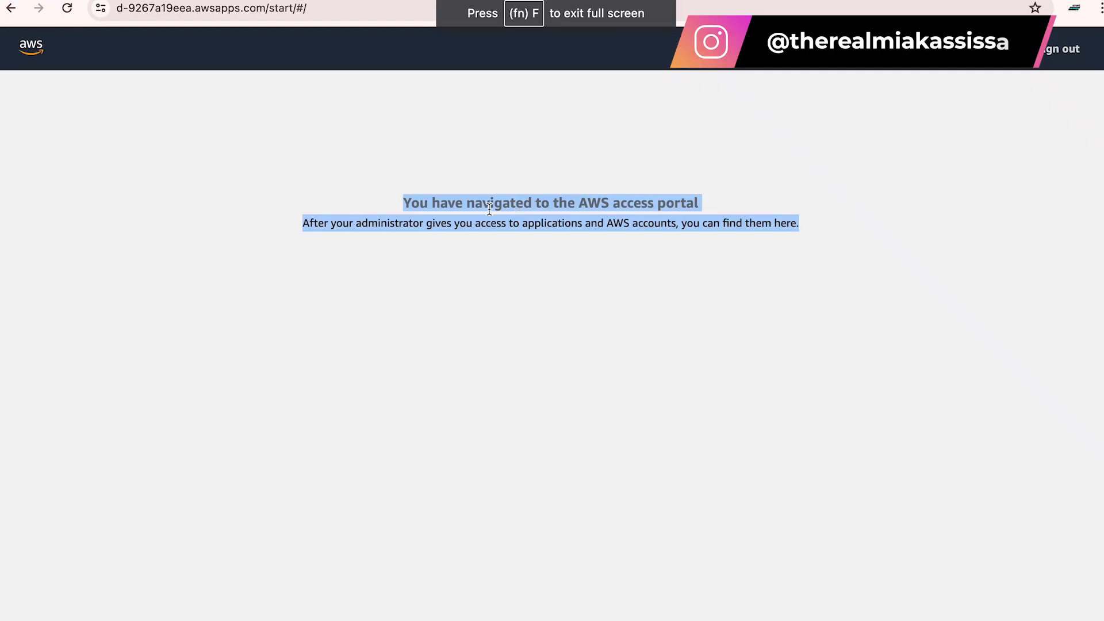
left_click(451, 189)
left_click(67, 8)
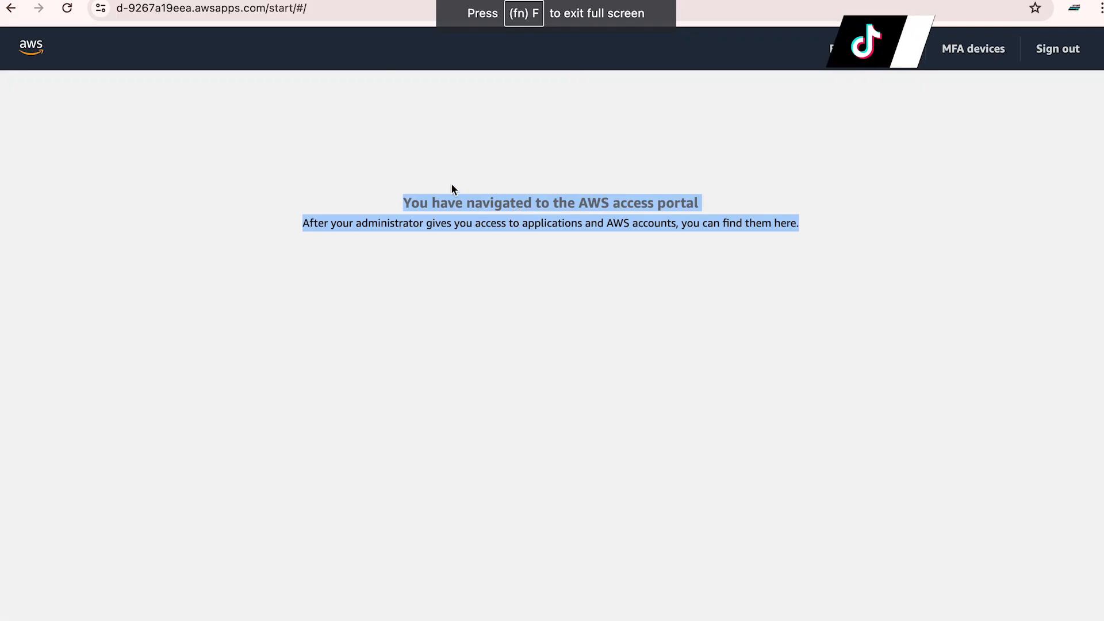
left_click(452, 188)
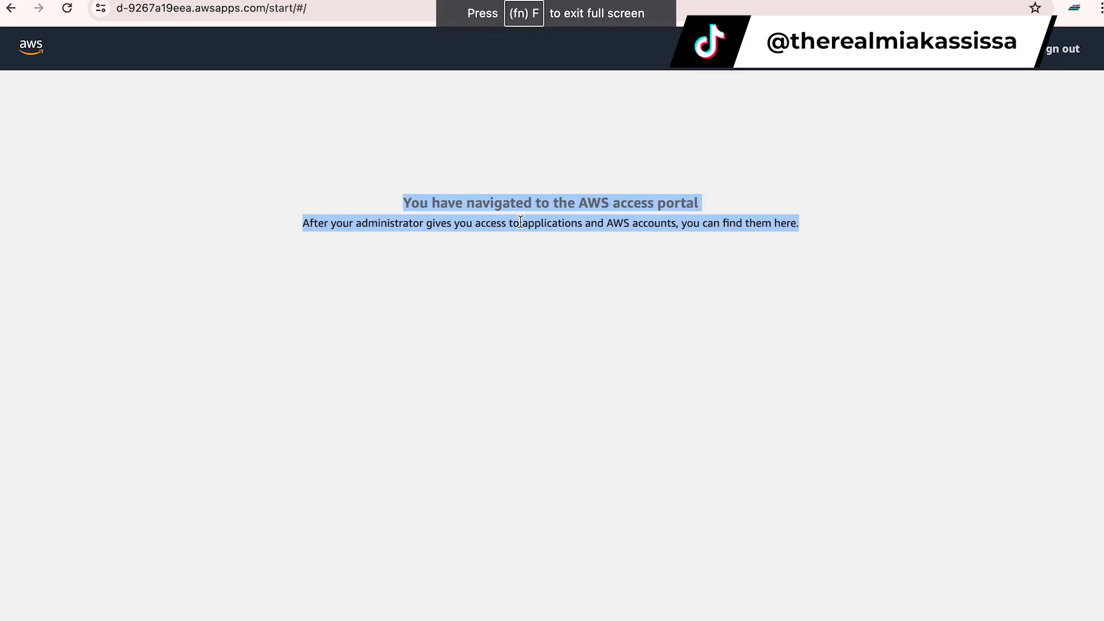
left_click(451, 189)
left_click(67, 10)
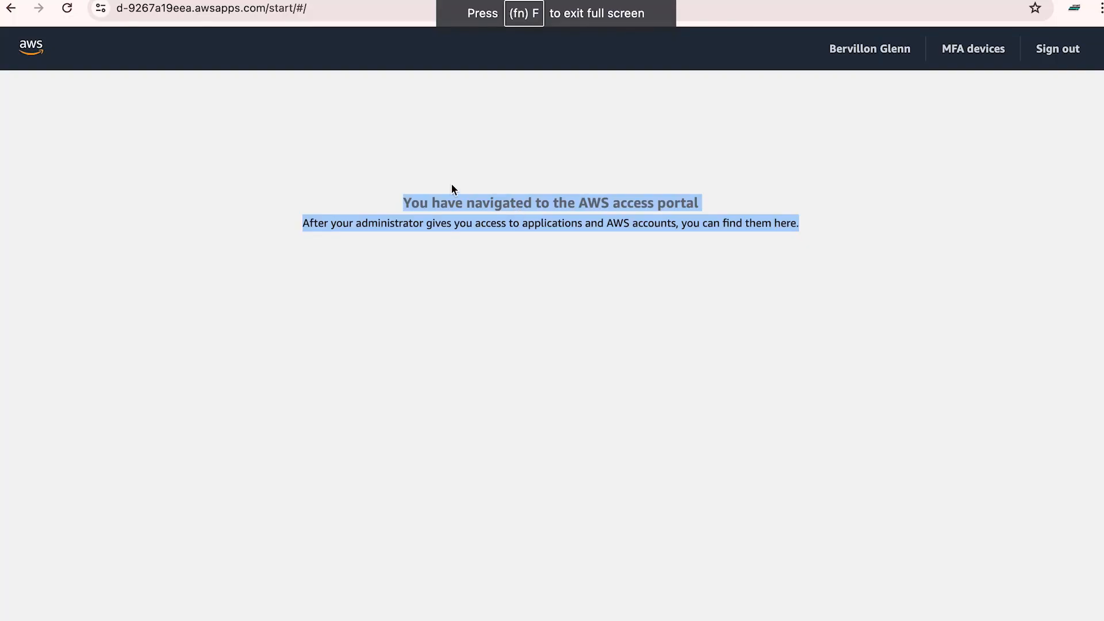
left_click(452, 189)
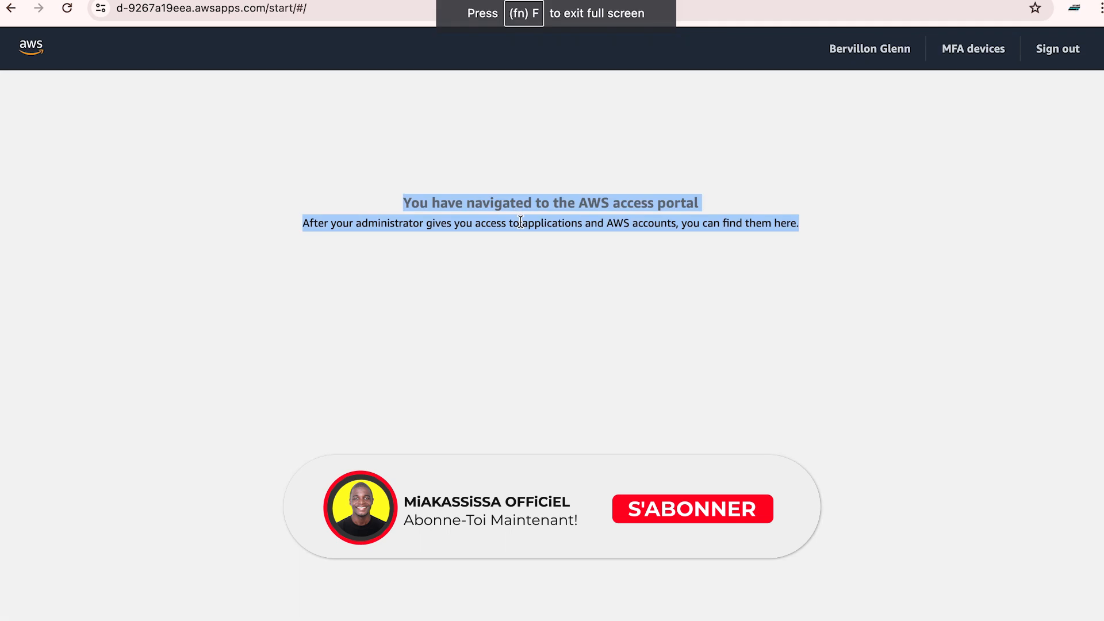
left_click(450, 188)
left_click(67, 8)
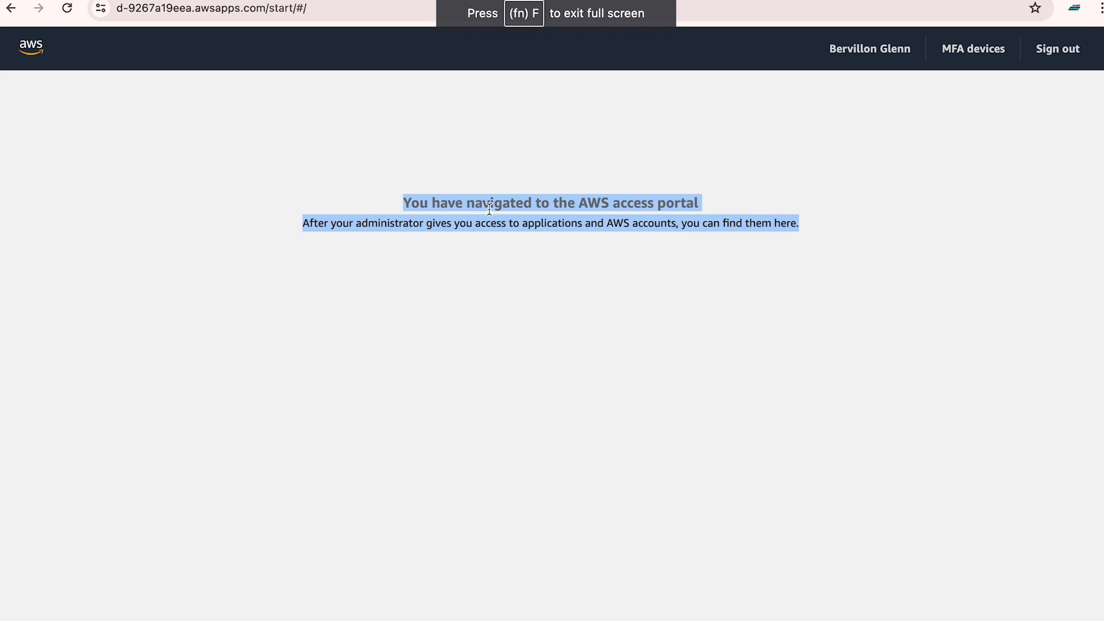
left_click(451, 184)
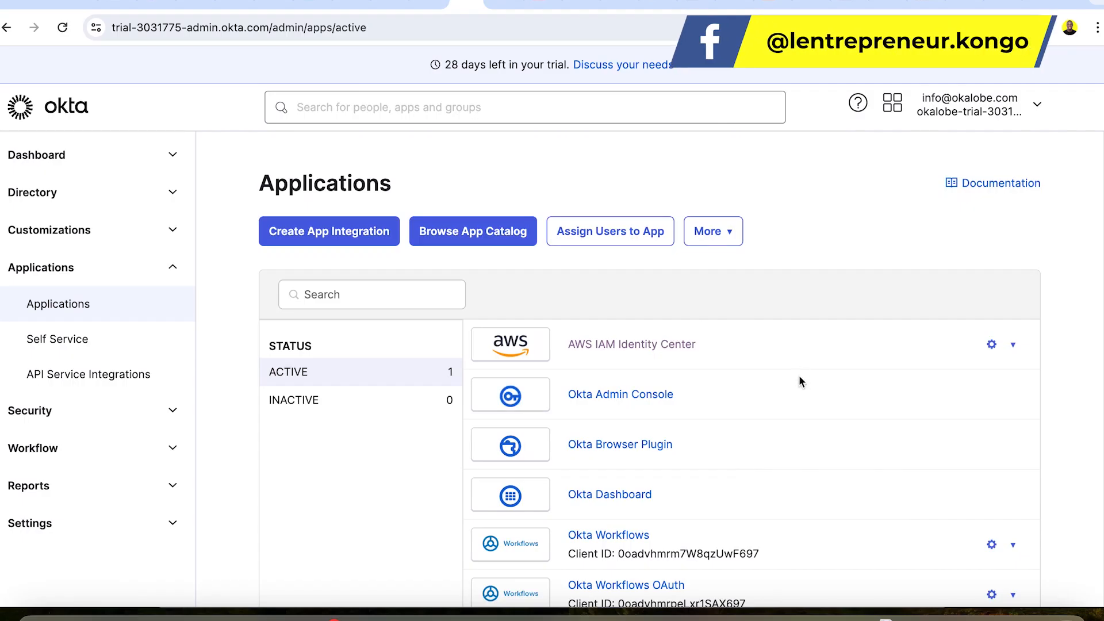
- Examine the people assigned to the AWS IAM Identity Center app in Okta, and the users list in the AWS console's IAM Identity Center
scroll(798, 363, "down", 1)
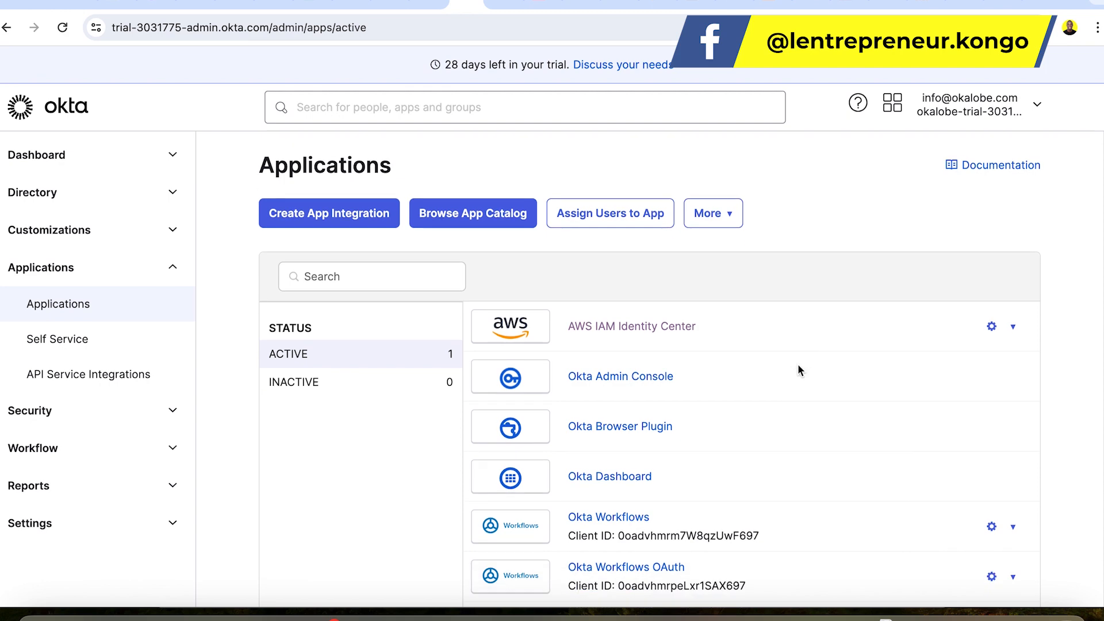
left_click(618, 334)
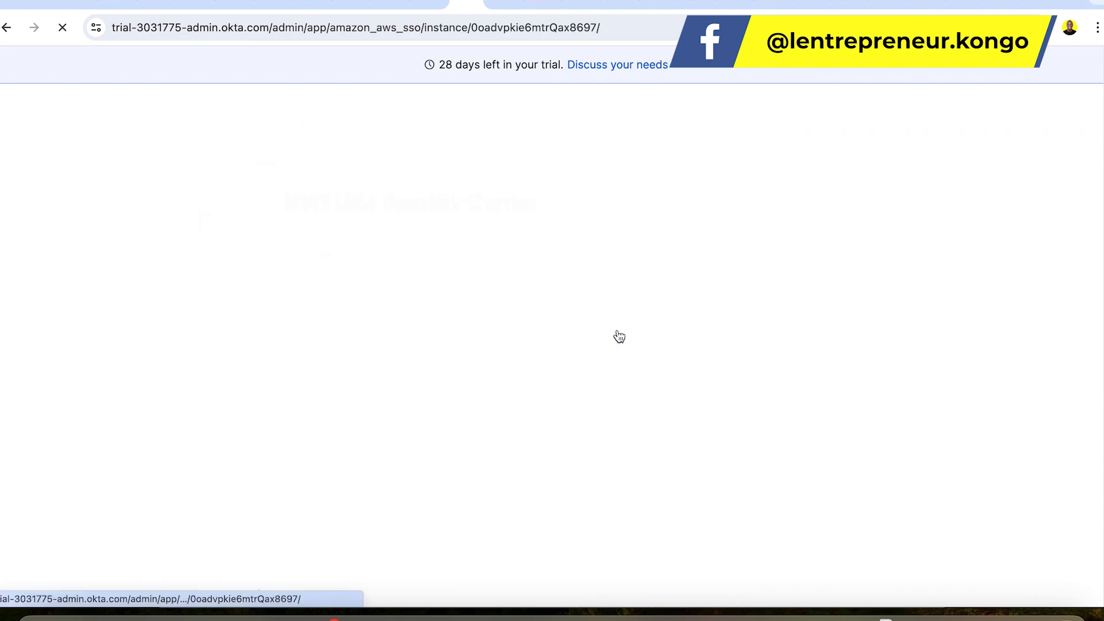
scroll(552, 334, "down", 3)
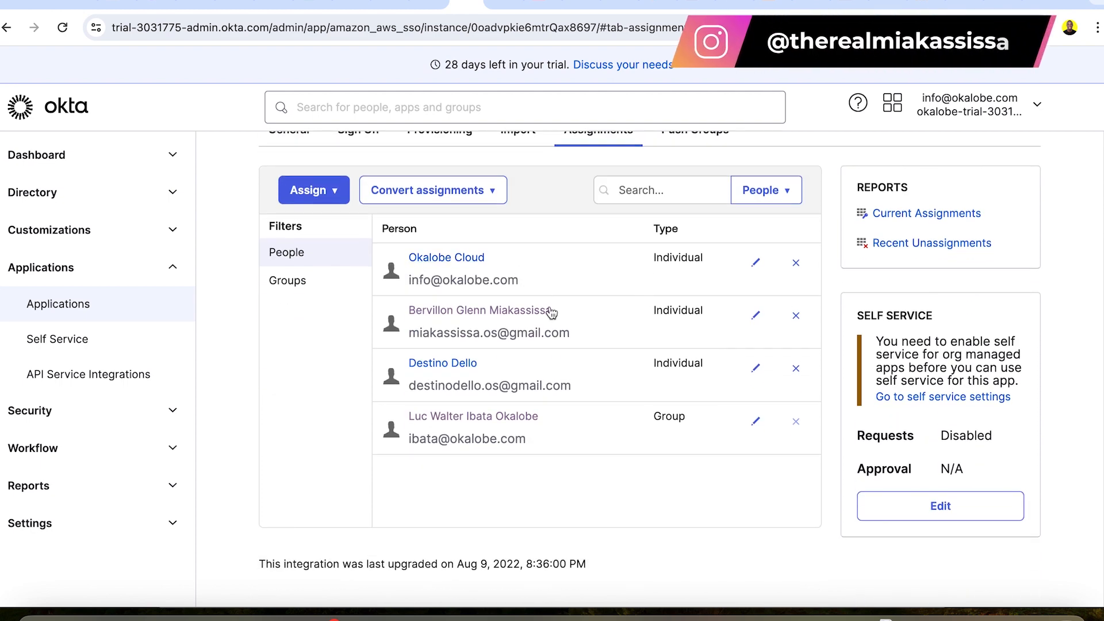
left_click(536, 10)
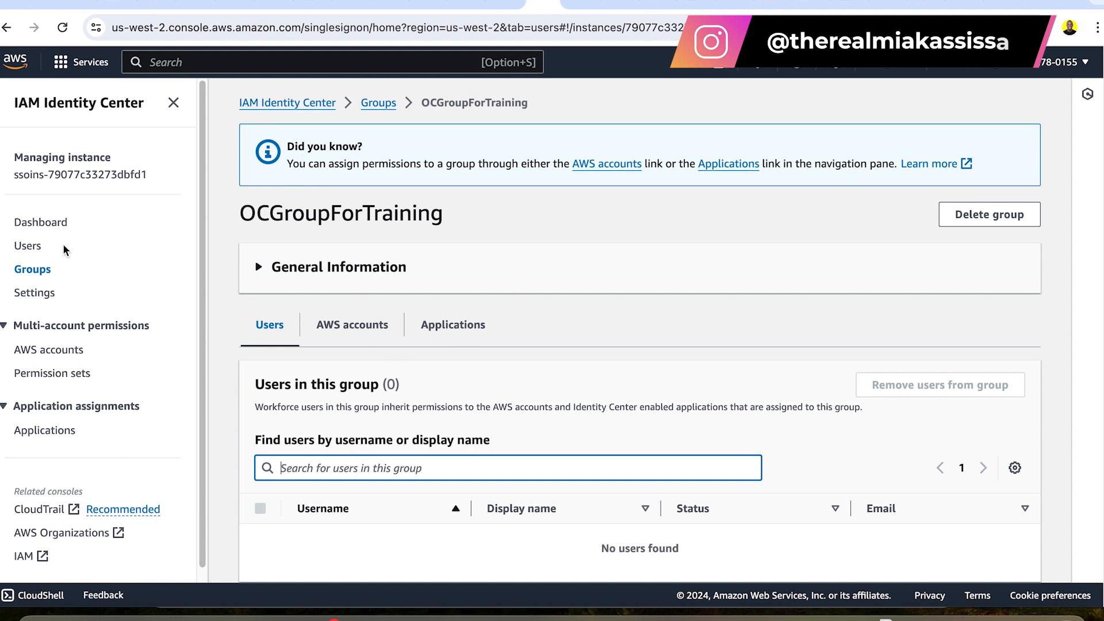
left_click(27, 247)
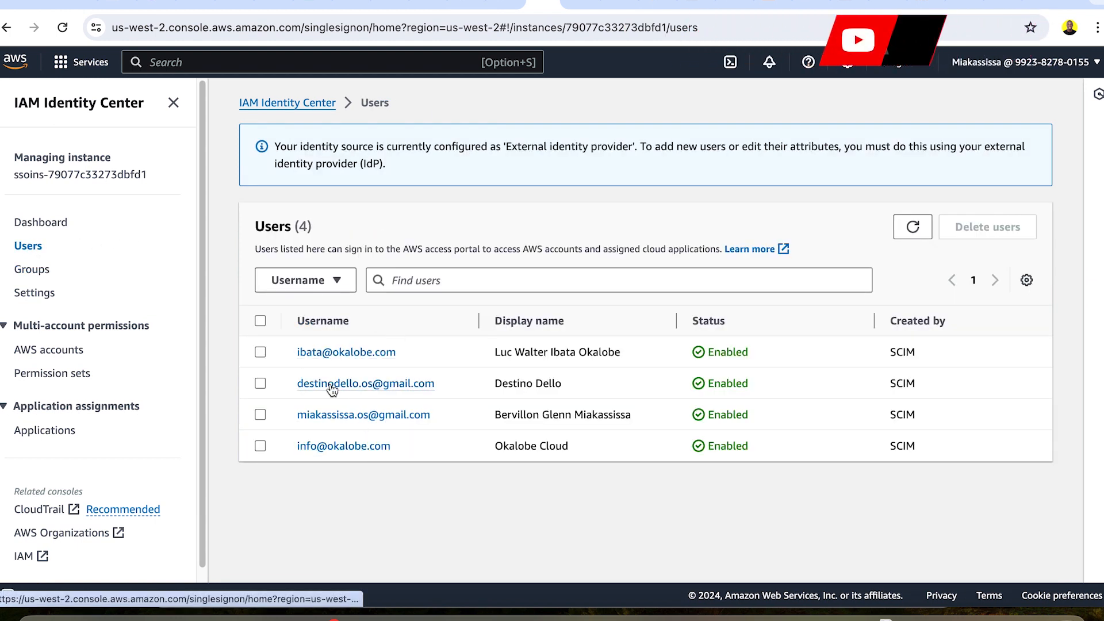
- Add the second and fourth listed users to the okalobe account assignment alongside OCAdminGroupForTraining, and continue to the permission sets
left_click(462, 3)
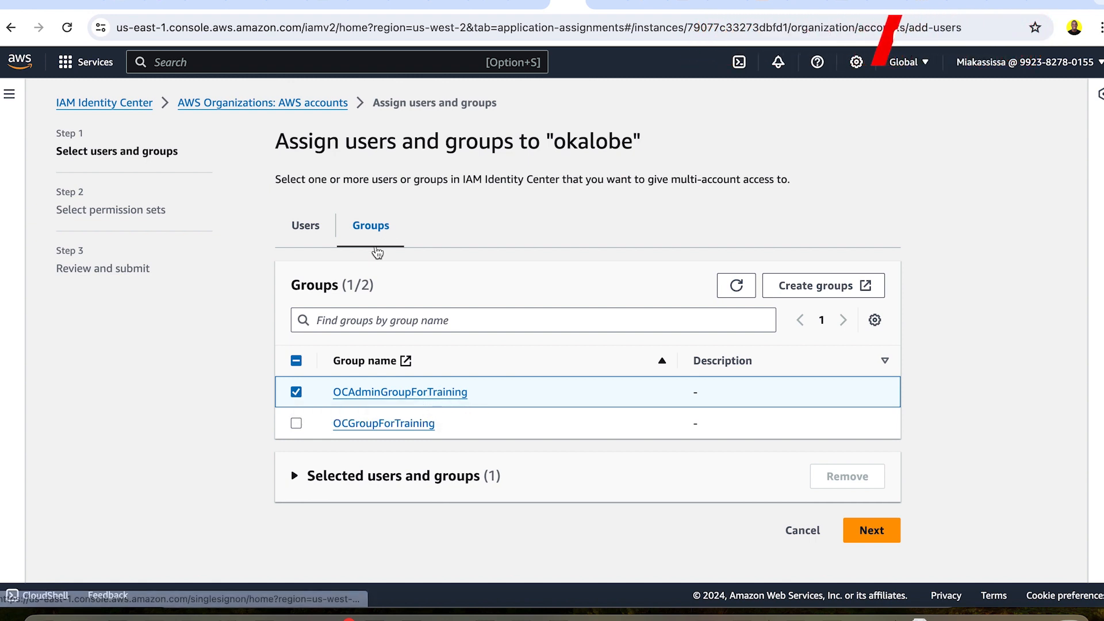
left_click(314, 230)
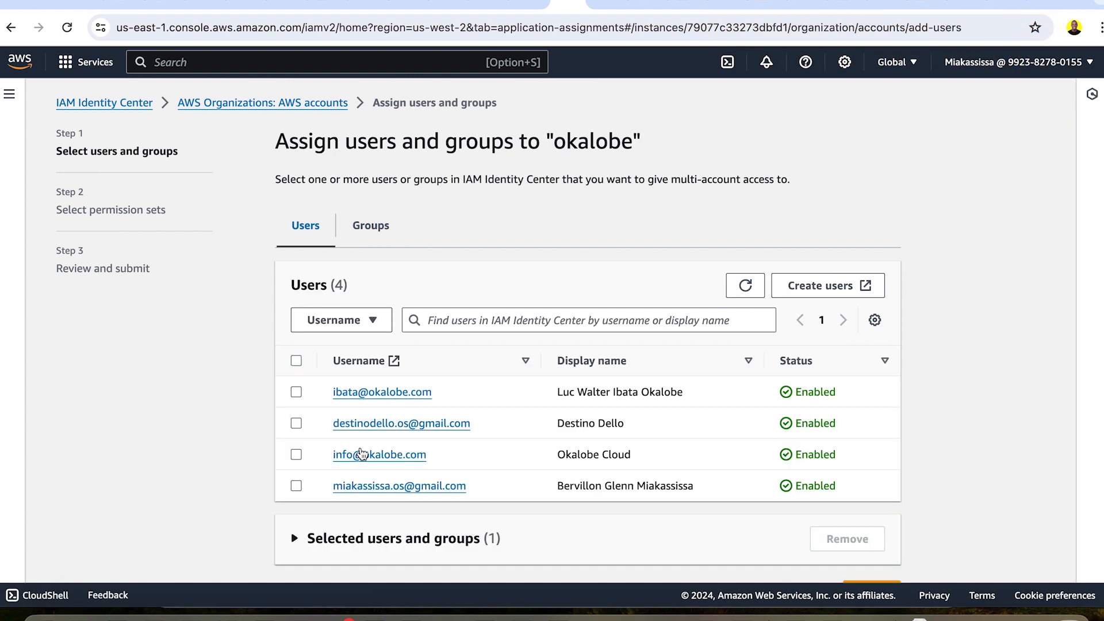
left_click(296, 423)
left_click(300, 489)
scroll(852, 508, "down", 1)
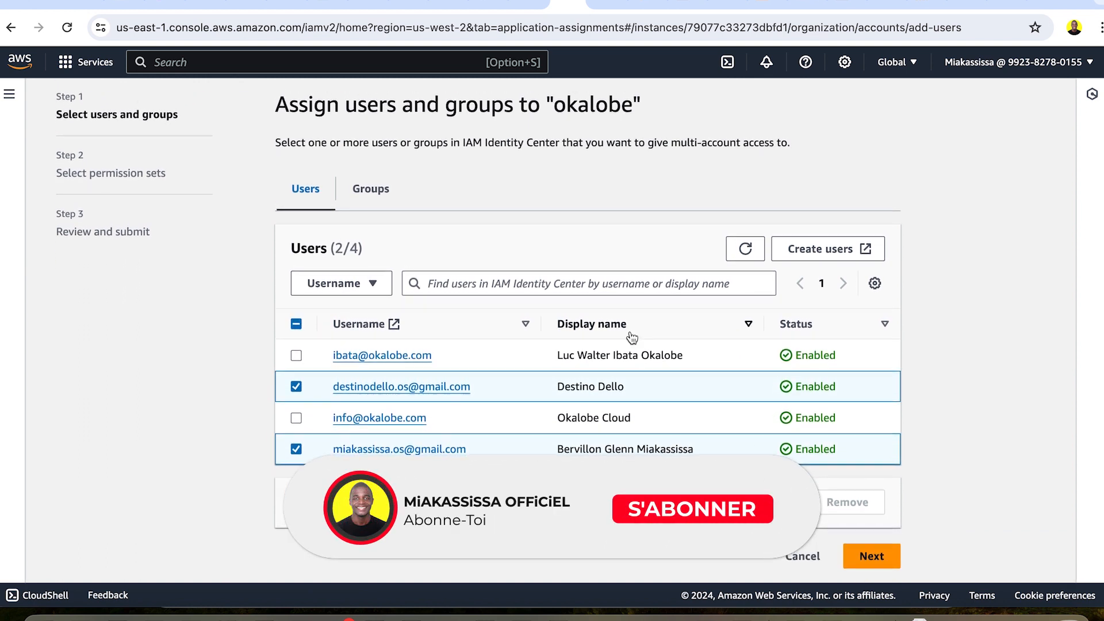
left_click(373, 197)
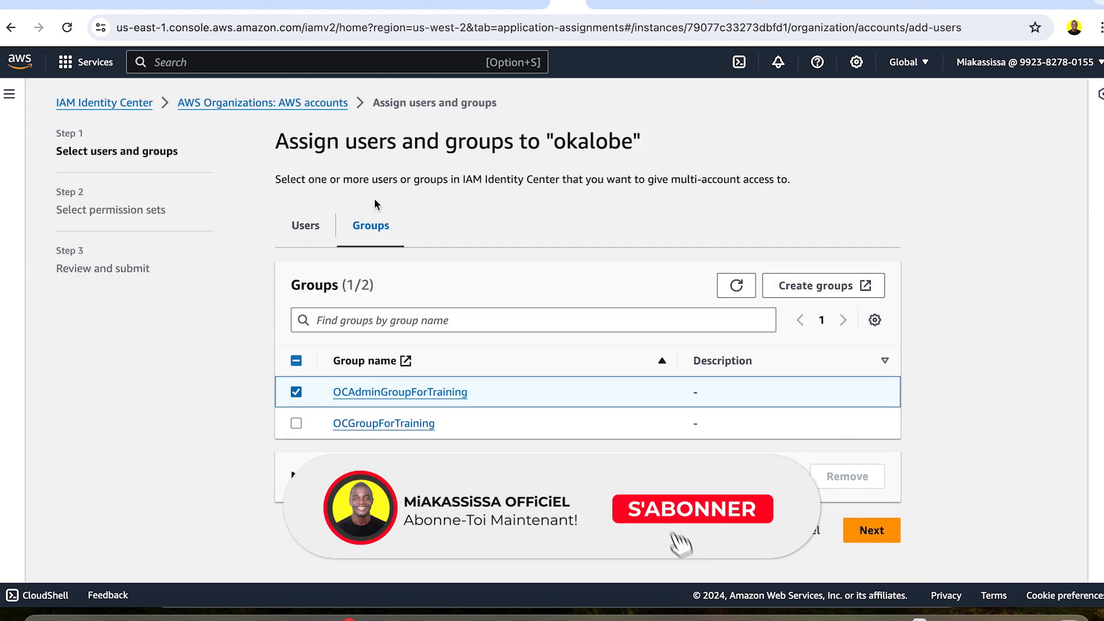
left_click(871, 530)
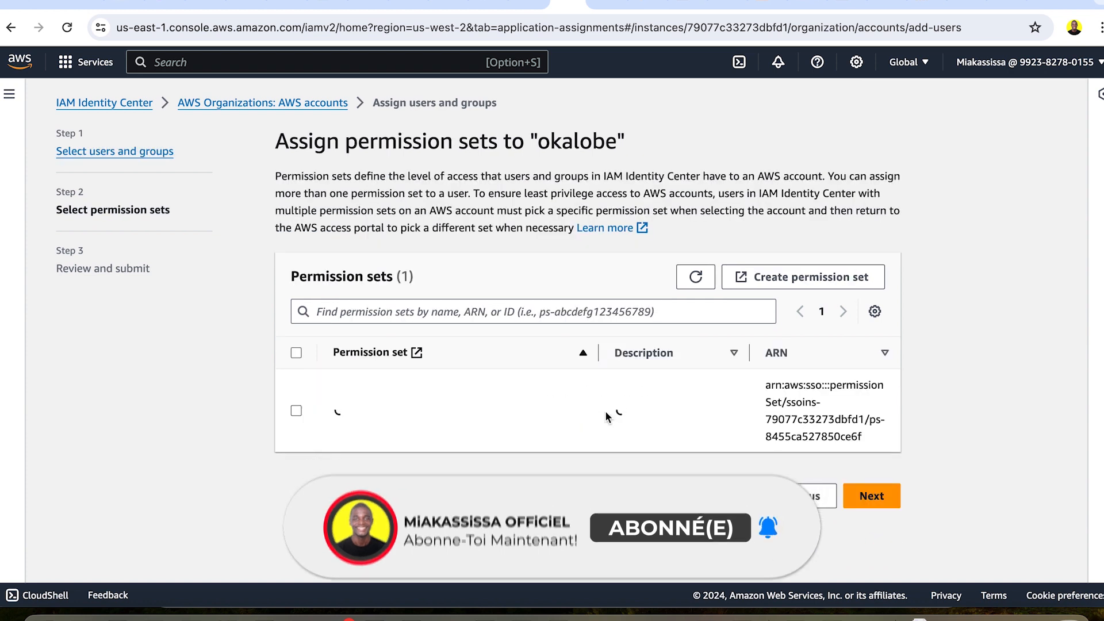
- Select the AWS_AdministratorAccess permission set for okalobe and continue to the assignment review
left_click(296, 411)
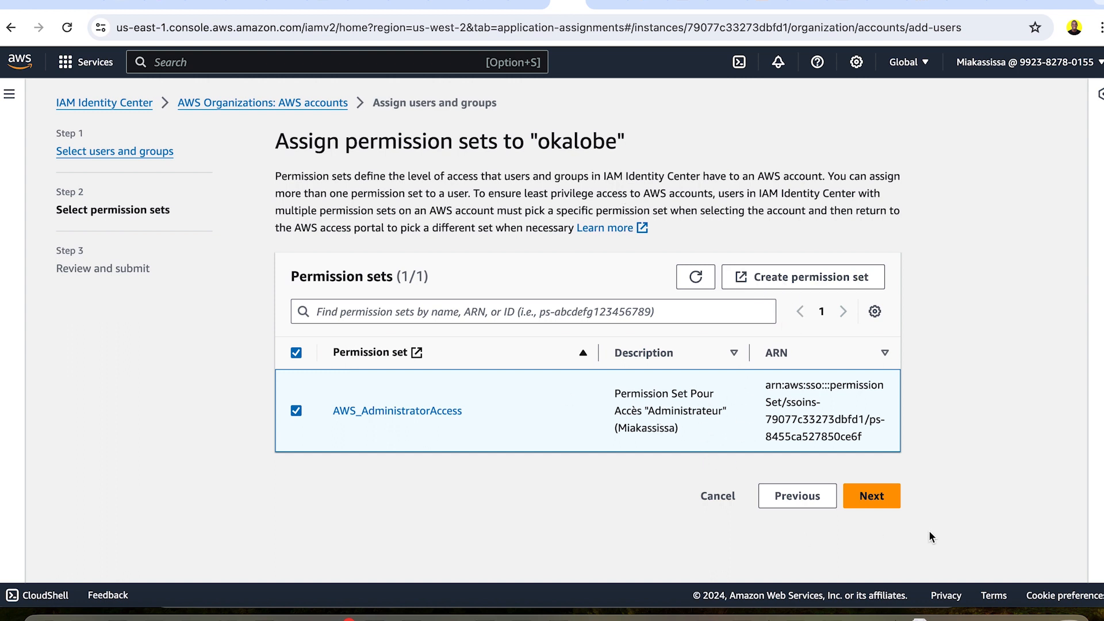
left_click(871, 495)
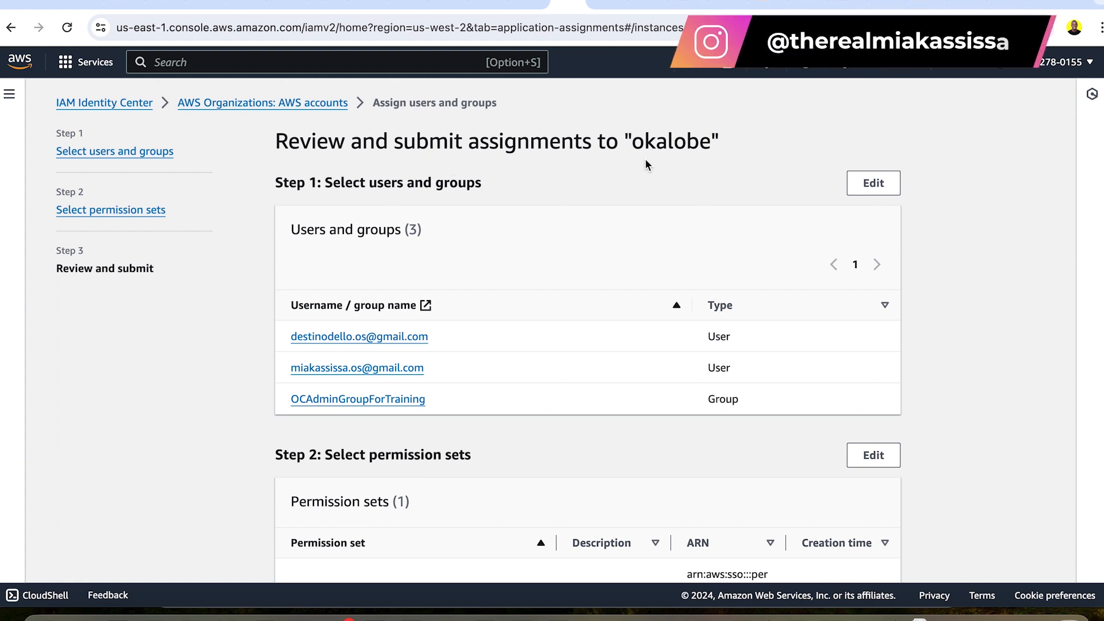
- Review the okalobe assignment of the two users and OCAdminGroupForTraining with AWS_AdministratorAccess, and submit it
scroll(678, 207, "down", 2)
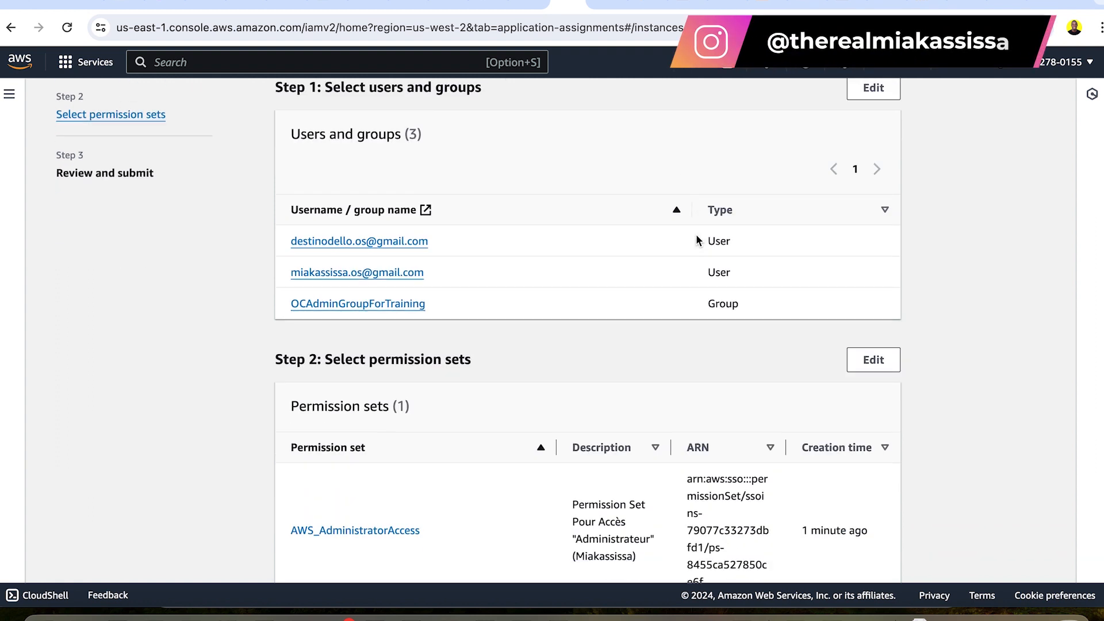
scroll(696, 240, "down", 1)
left_click(839, 560)
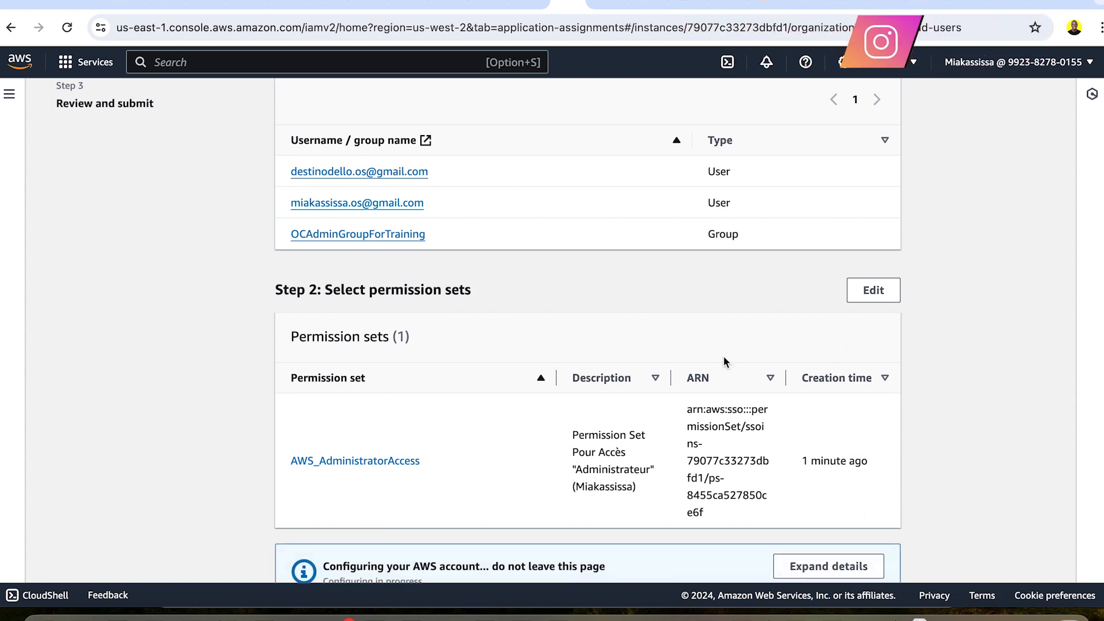
scroll(723, 361, "down", 3)
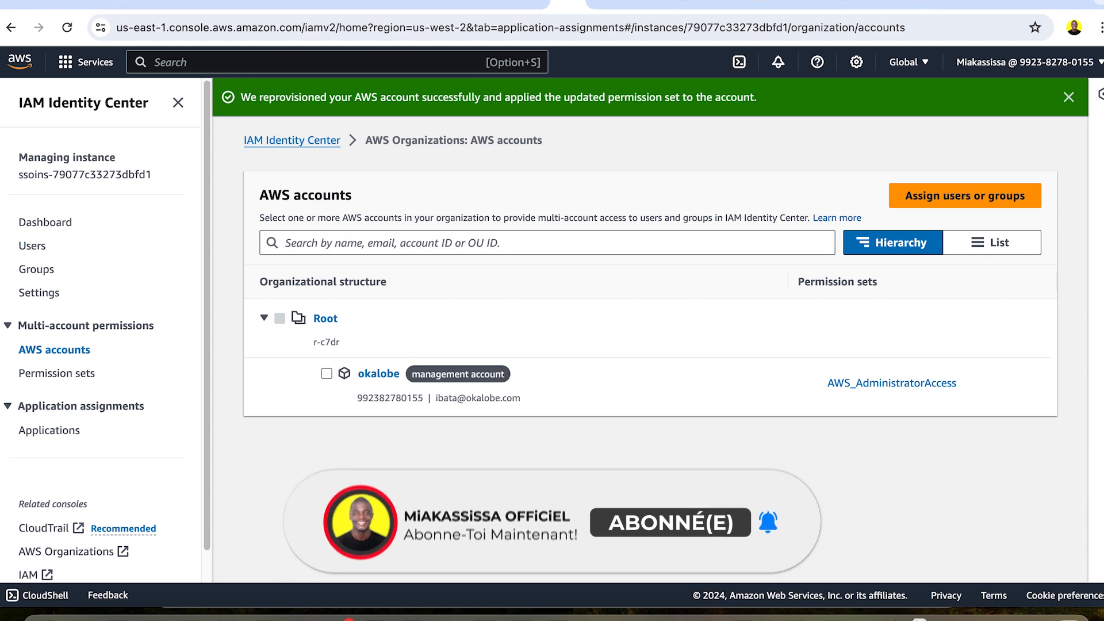
- Switch to the signed-in user's AWS access portal and reload it to load the new account assignment
left_click(348, 30)
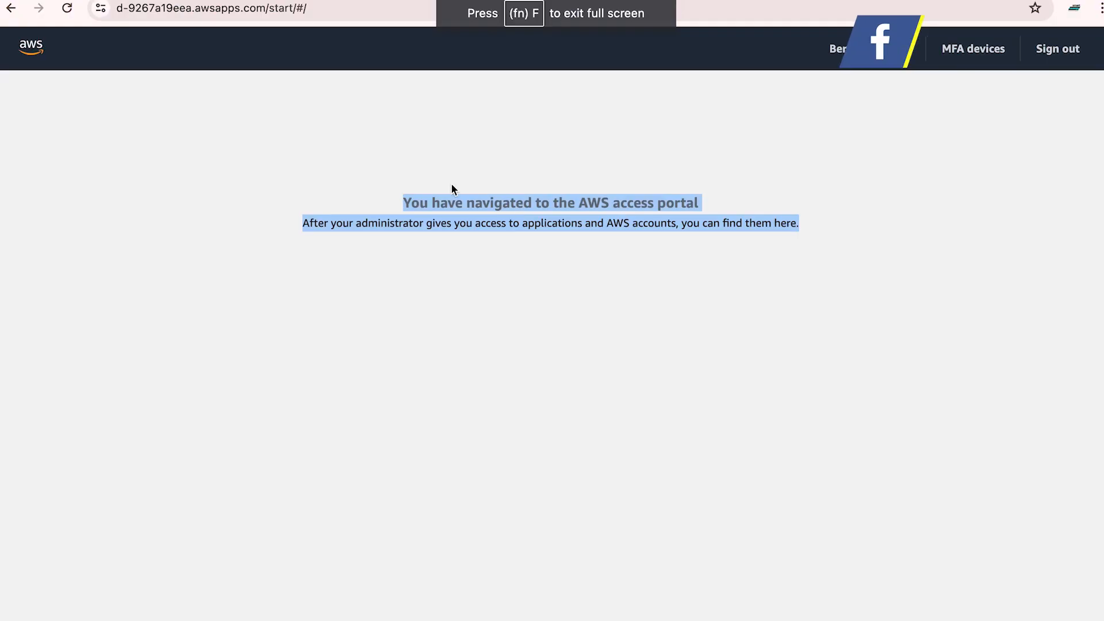
left_click(451, 184)
left_click(68, 10)
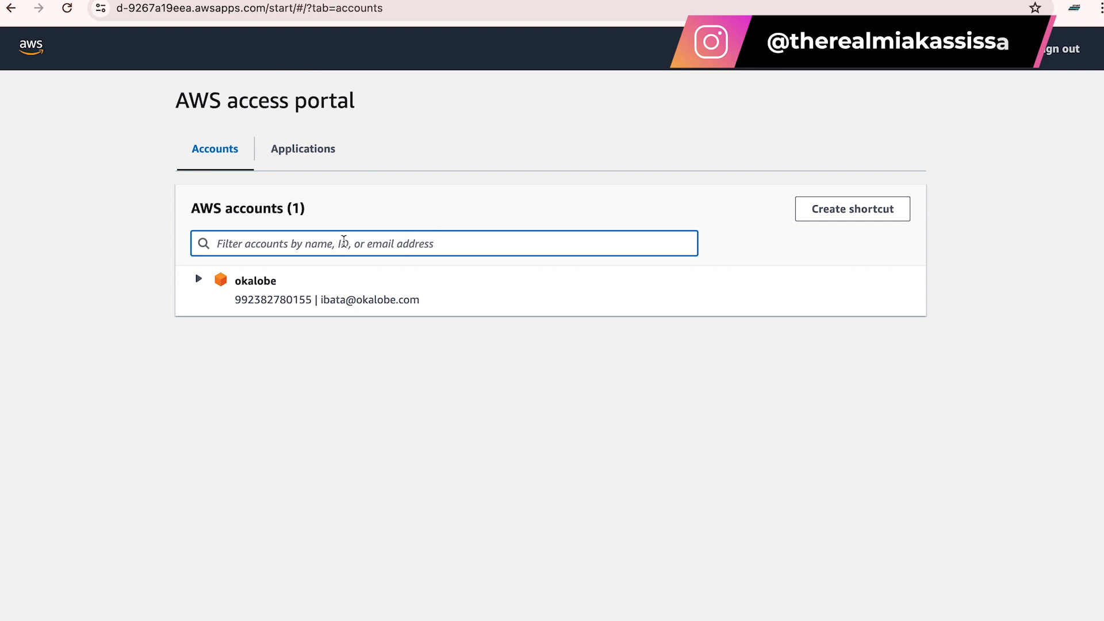
- Examine okalobe's available permission sets and the assigned applications in the access portal, and expand okalobe's entry again
left_click(296, 298)
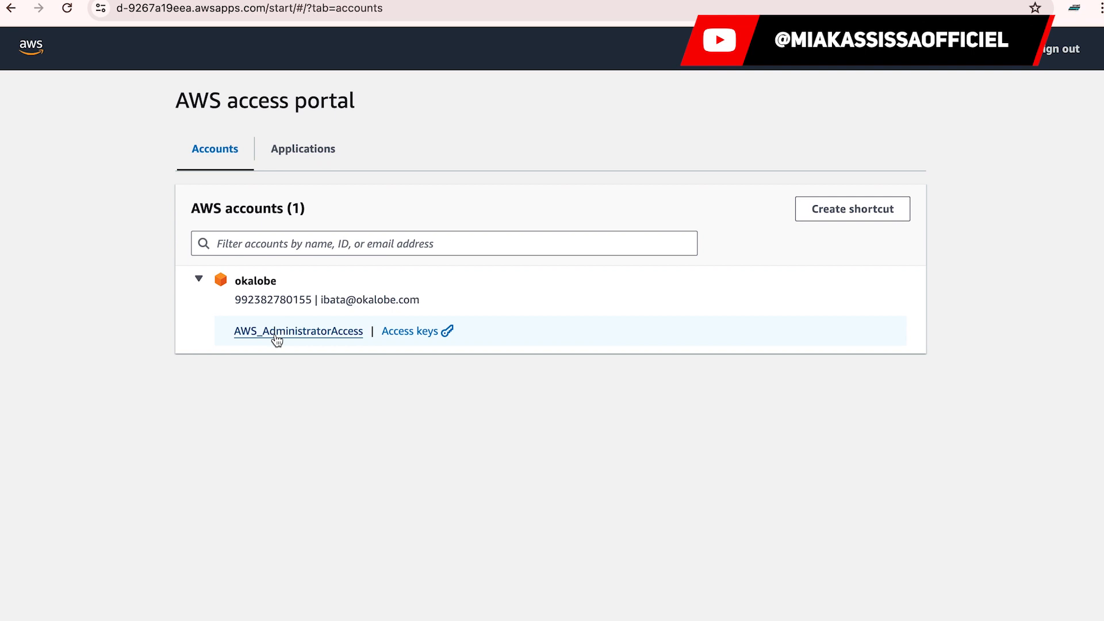
left_click(289, 156)
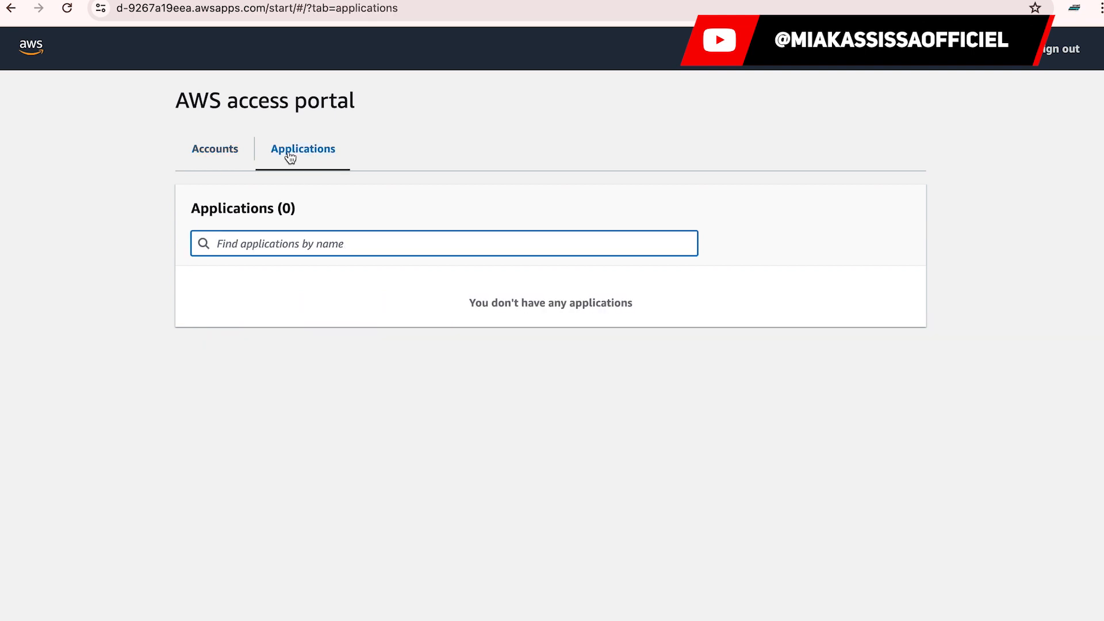
left_click(224, 156)
left_click(312, 305)
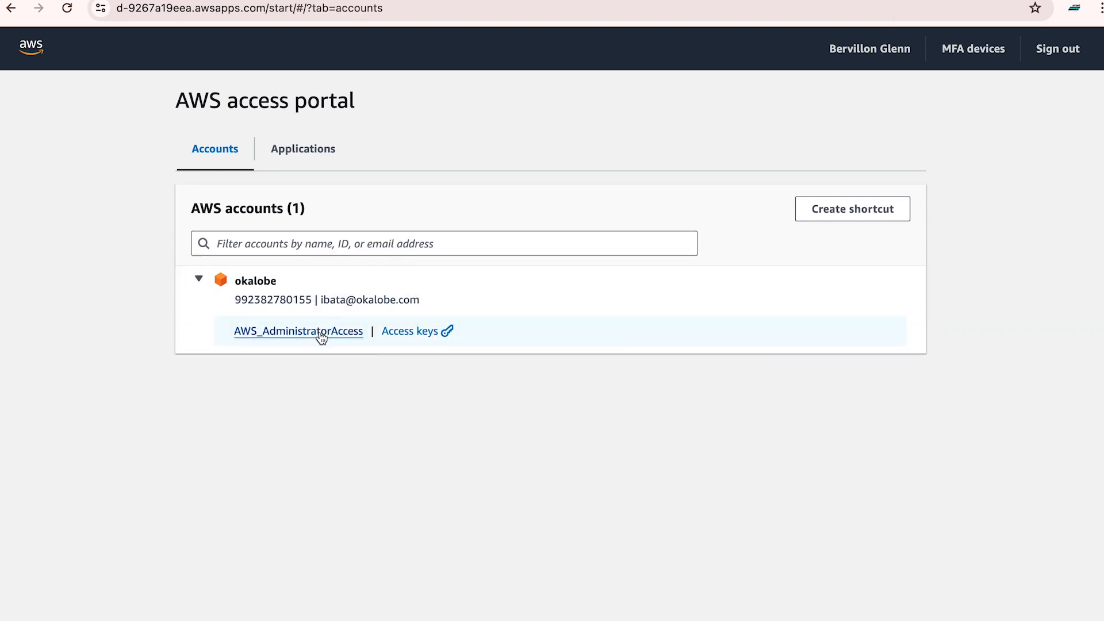
- Sign in to the okalobe account's console with the AWS_AdministratorAccess role and look over its home page
left_click(321, 333)
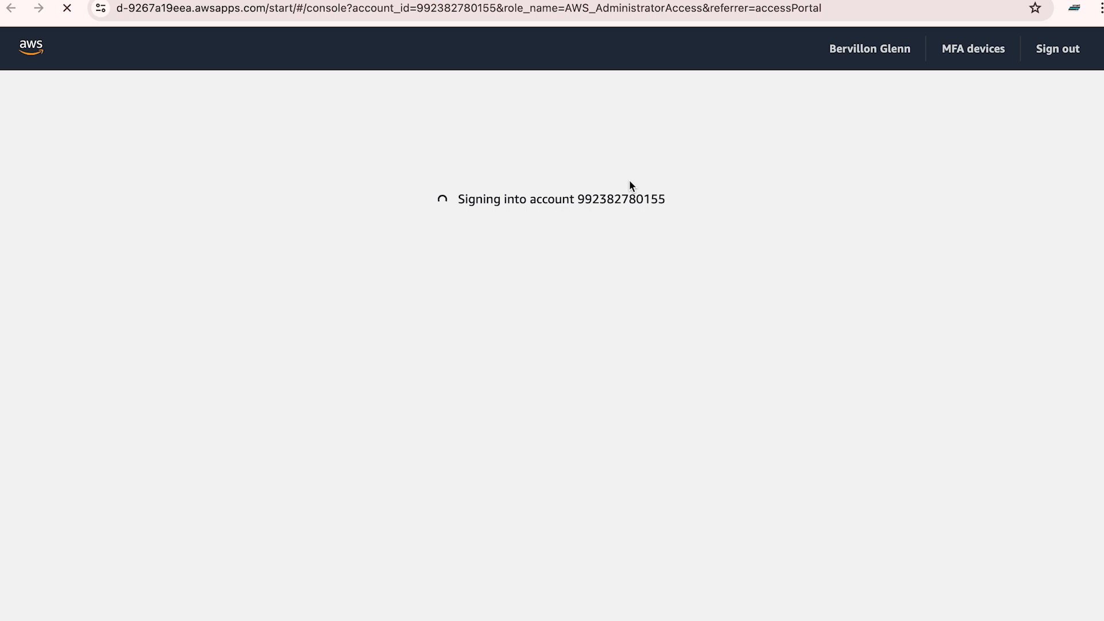
scroll(728, 309, "down", 1)
scroll(726, 307, "down", 10)
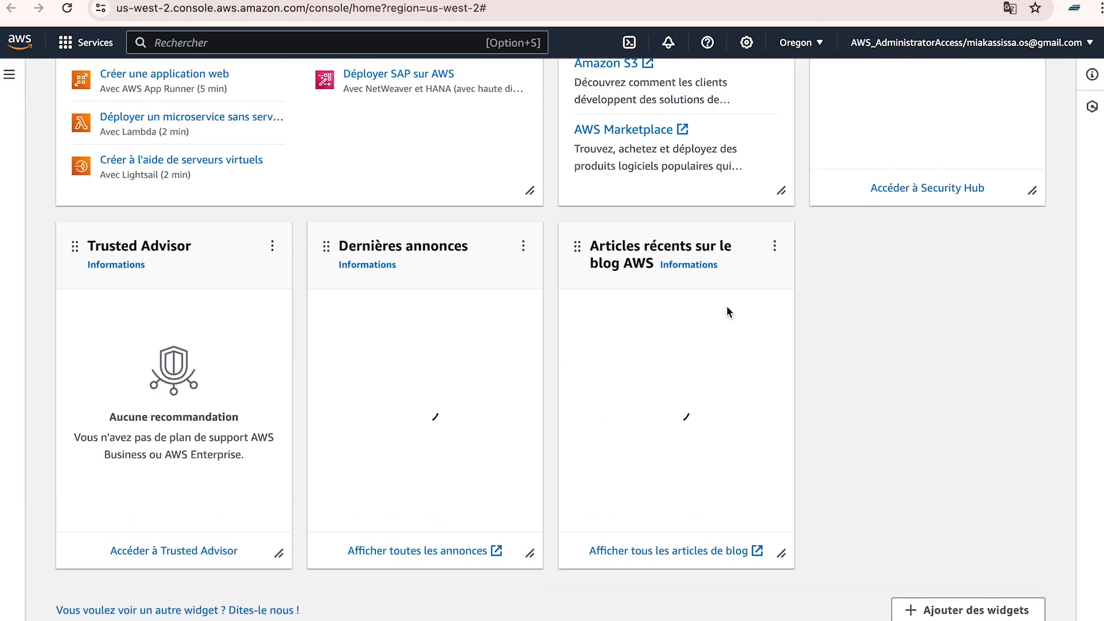
scroll(726, 311, "up", 10)
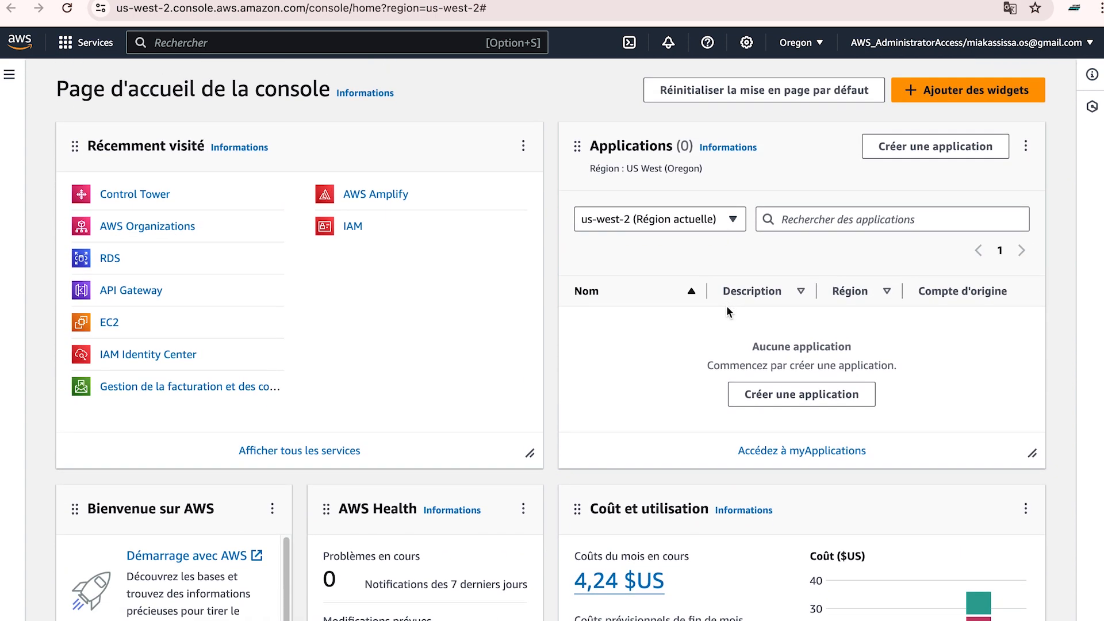
scroll(727, 311, "down", 10)
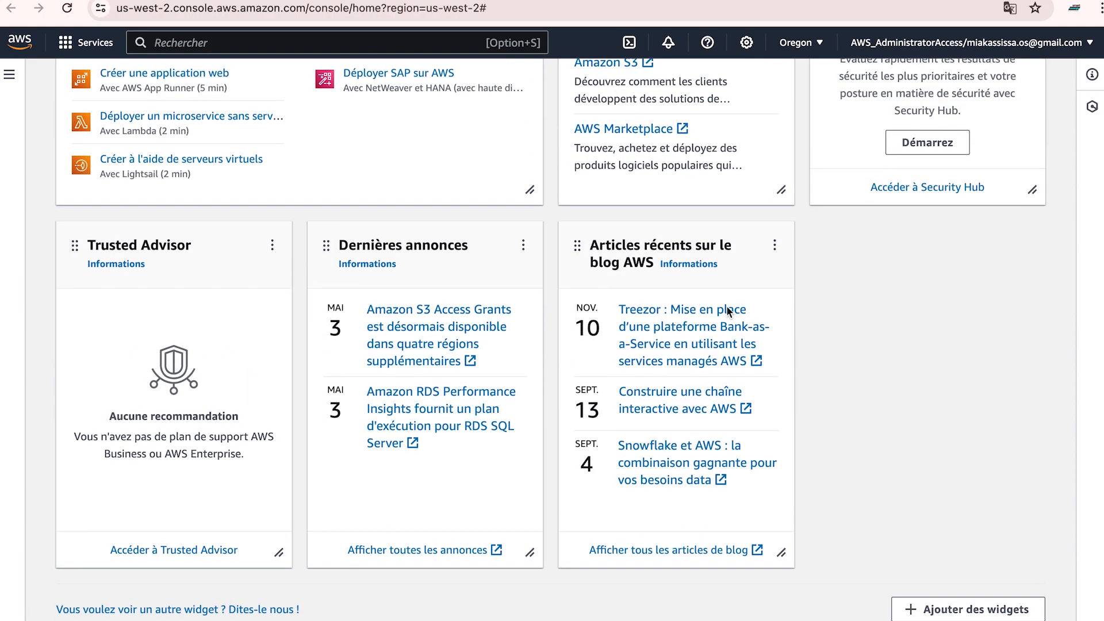
scroll(984, 328, "up", 10)
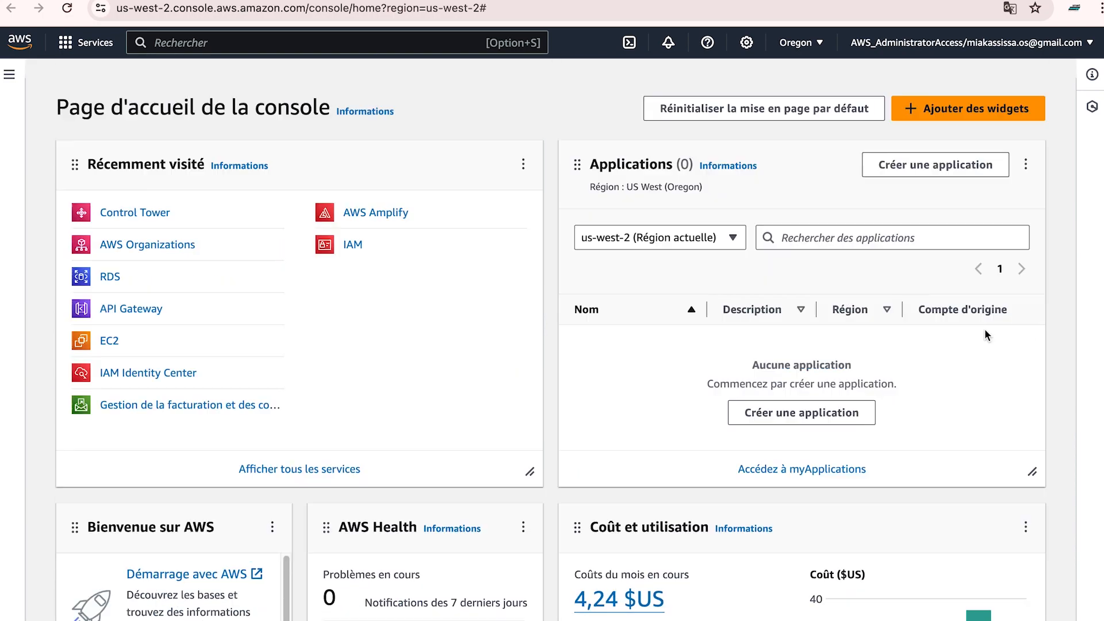